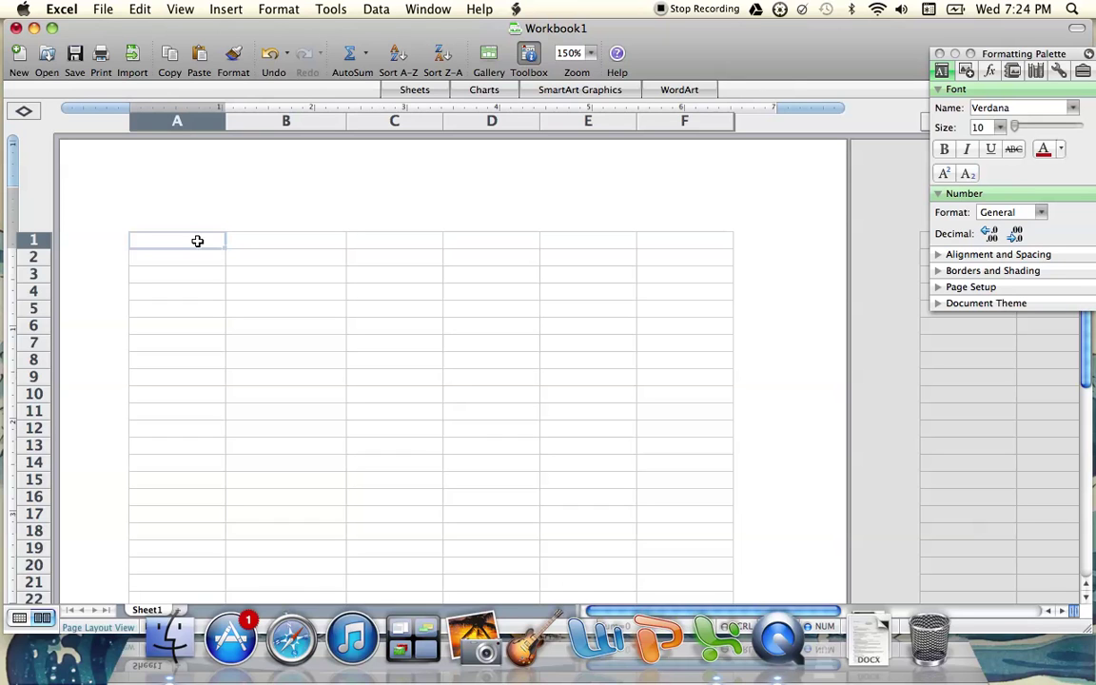
# - Fill column A with the header "Time (s)" in A1 and the values 0, 10, 20 and 30 in A2 to A5
pyautogui.write('Time')
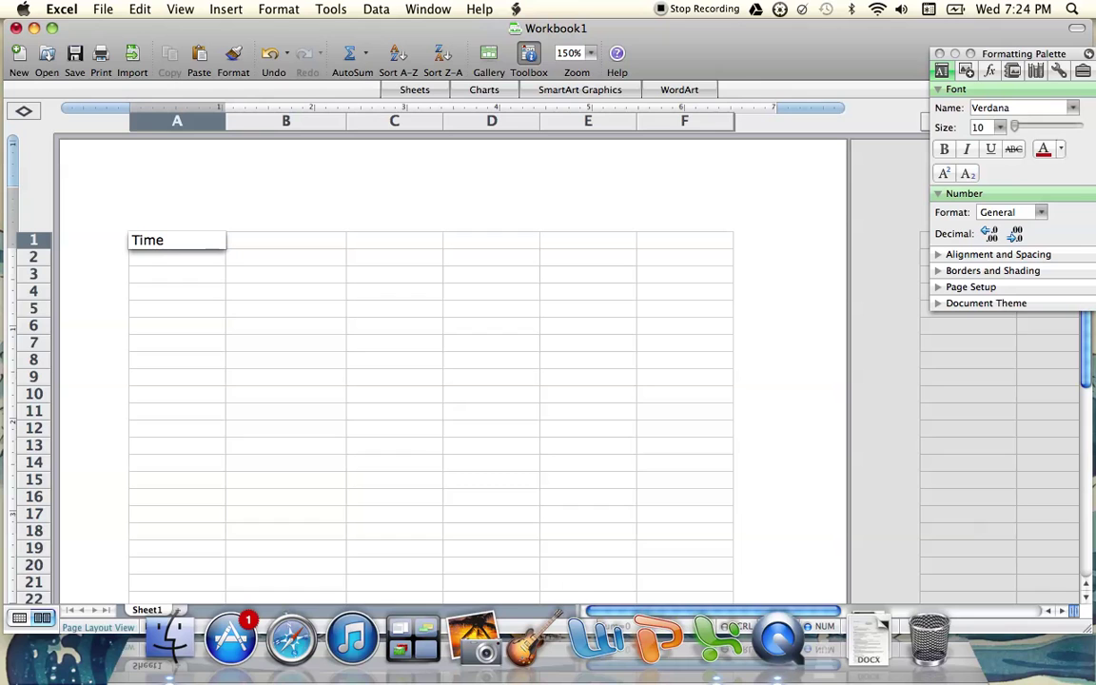
pyautogui.write(' (s')
pyautogui.click(194, 254)
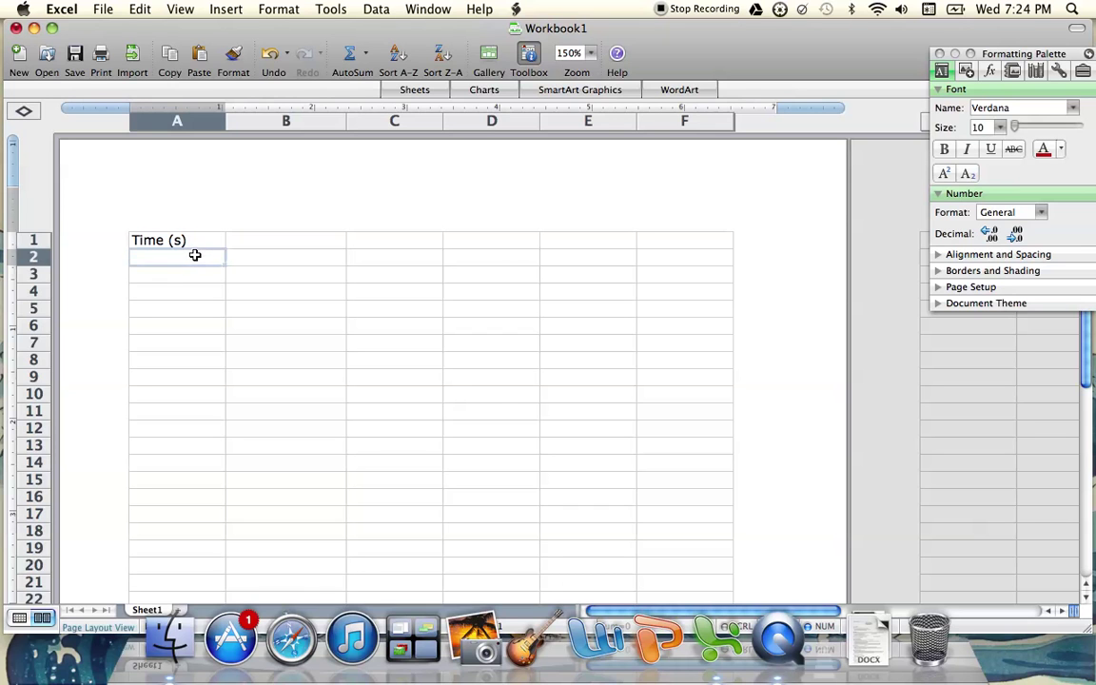
pyautogui.write('0')
pyautogui.press('Return')
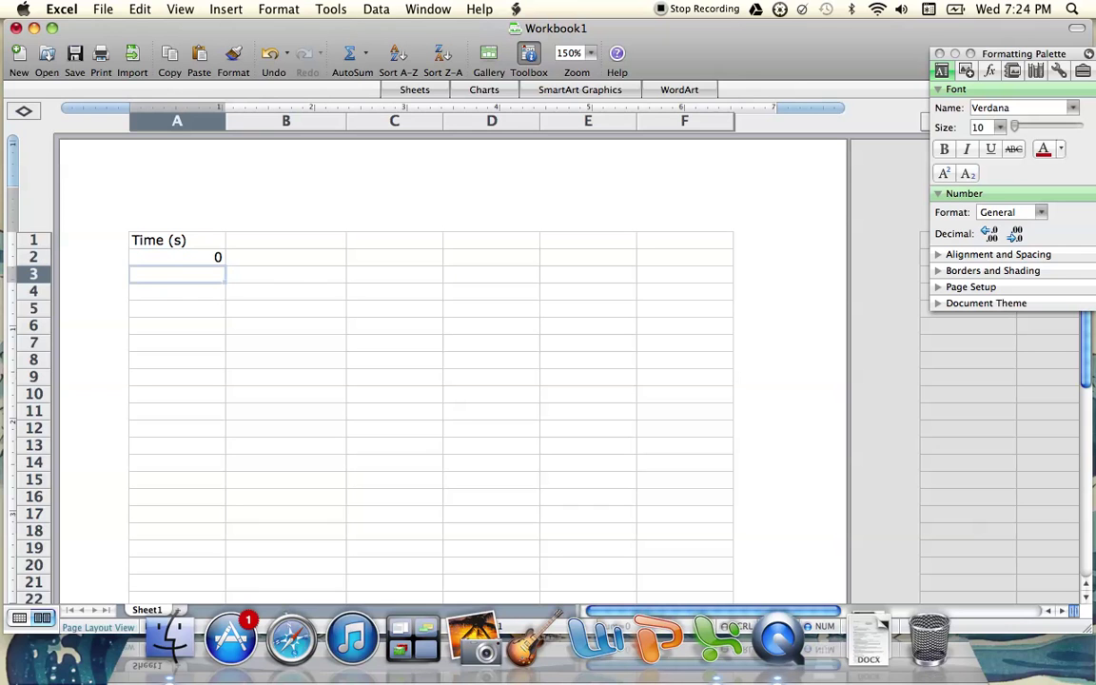
pyautogui.write('10')
pyautogui.press('Return')
pyautogui.write('20')
pyautogui.press('Return')
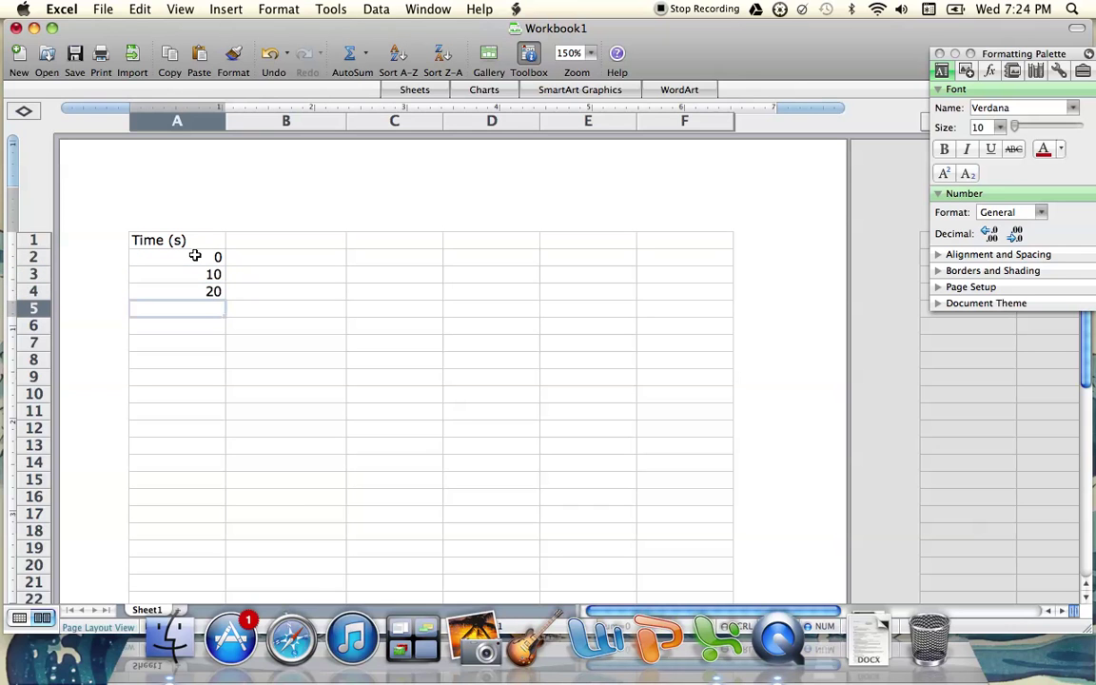
pyautogui.write('30')
pyautogui.press('Return')
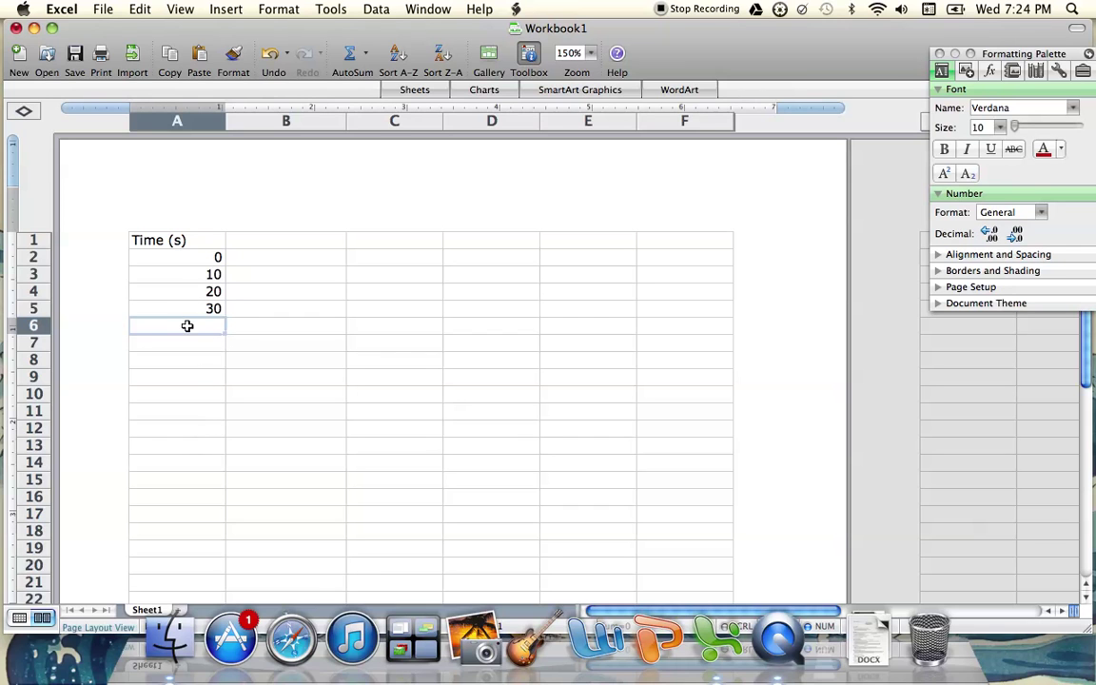
# - Enter the header "Temperature (°C)" in cell B1, inserting the degree sign from the symbol collection
pyautogui.click(299, 241)
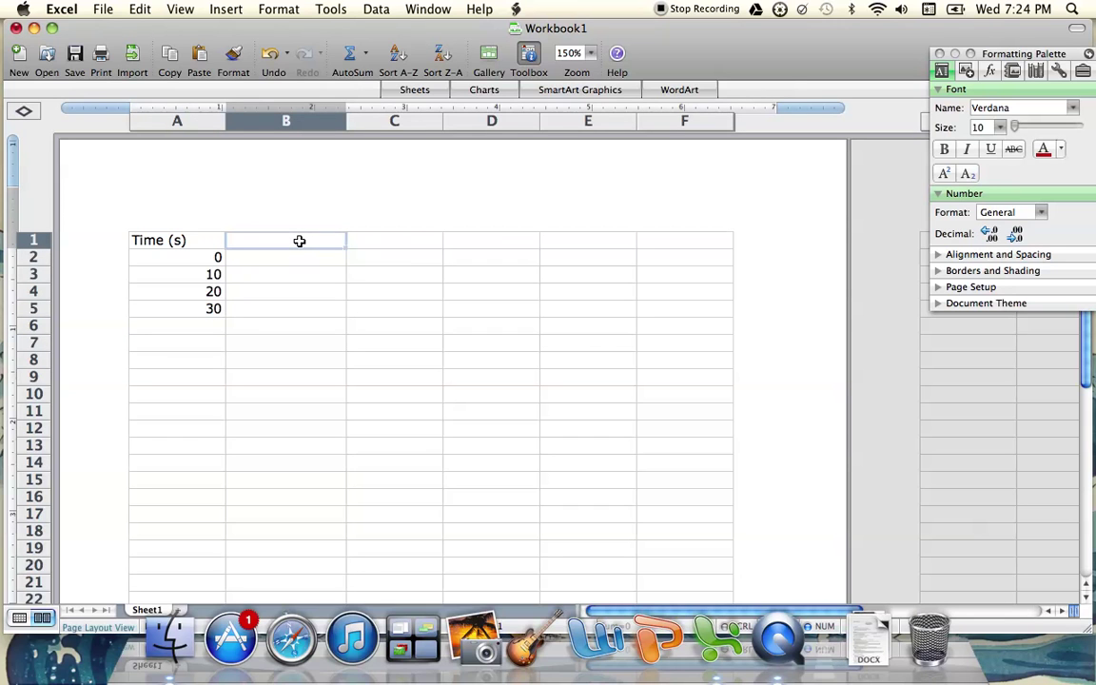
pyautogui.write('Tem')
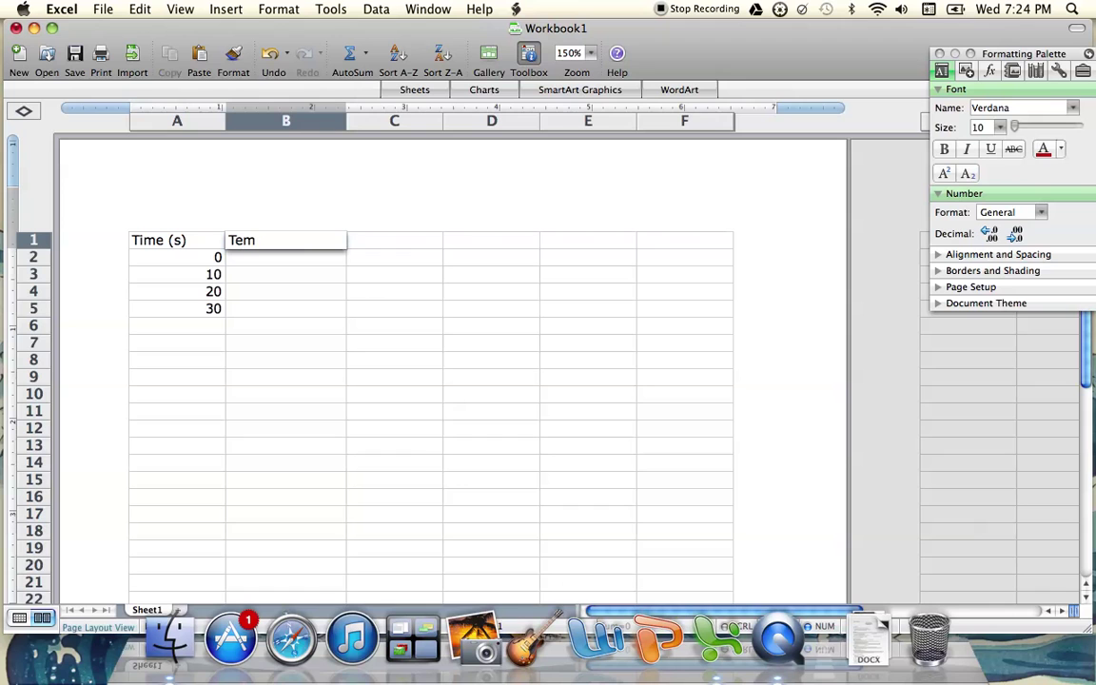
pyautogui.write('perature (')
pyautogui.click(966, 74)
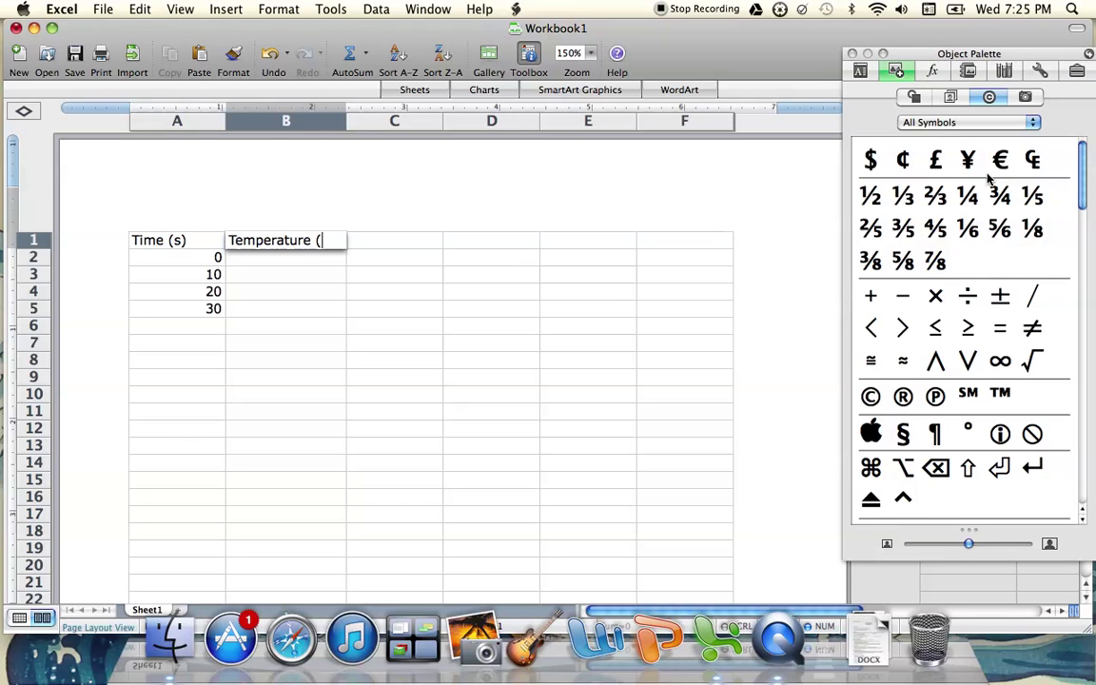
pyautogui.click(965, 411)
pyautogui.click(860, 71)
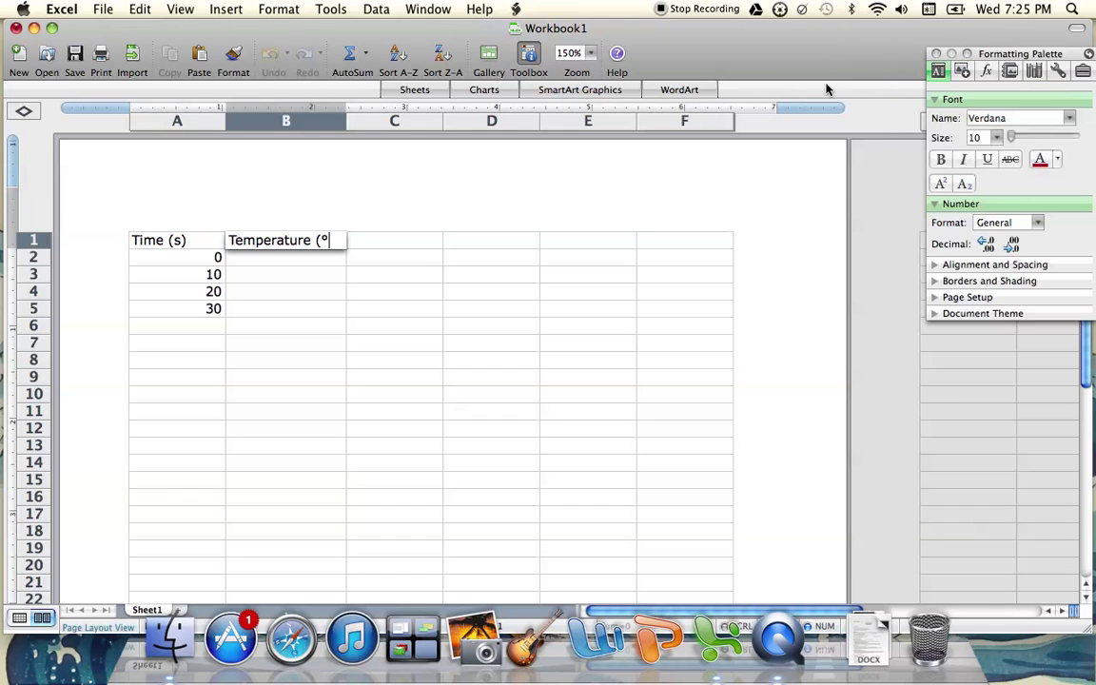
pyautogui.write('C)')
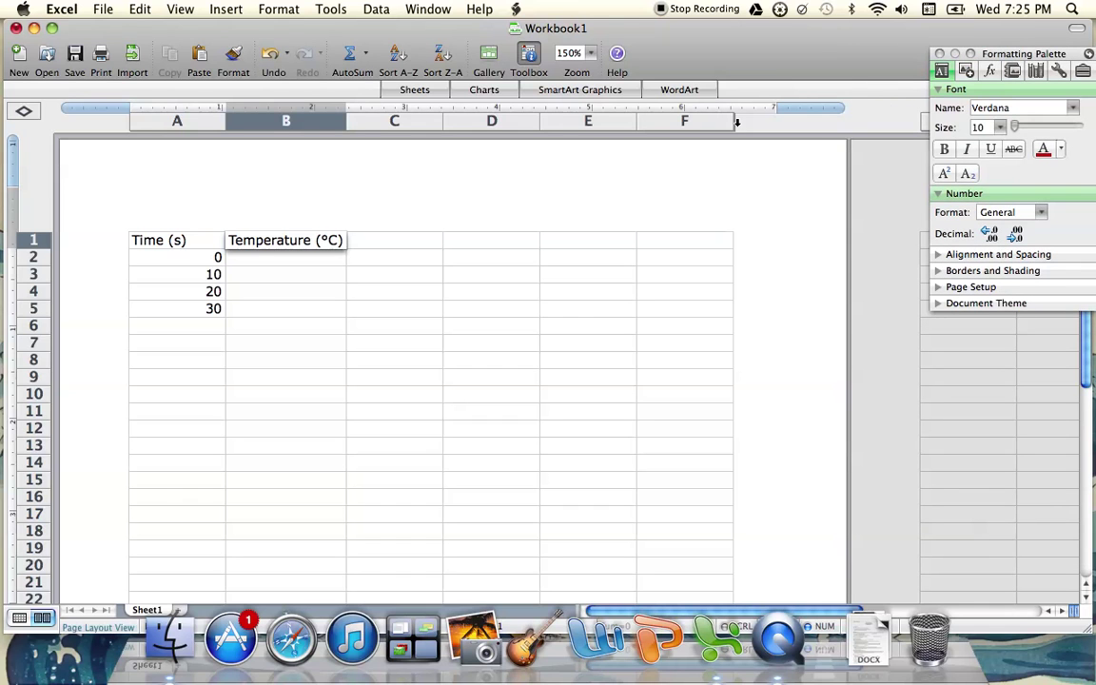
# - Enter the temperature values 22, 24.6, 26 and 28 in cells B2 to B5
pyautogui.click(292, 259)
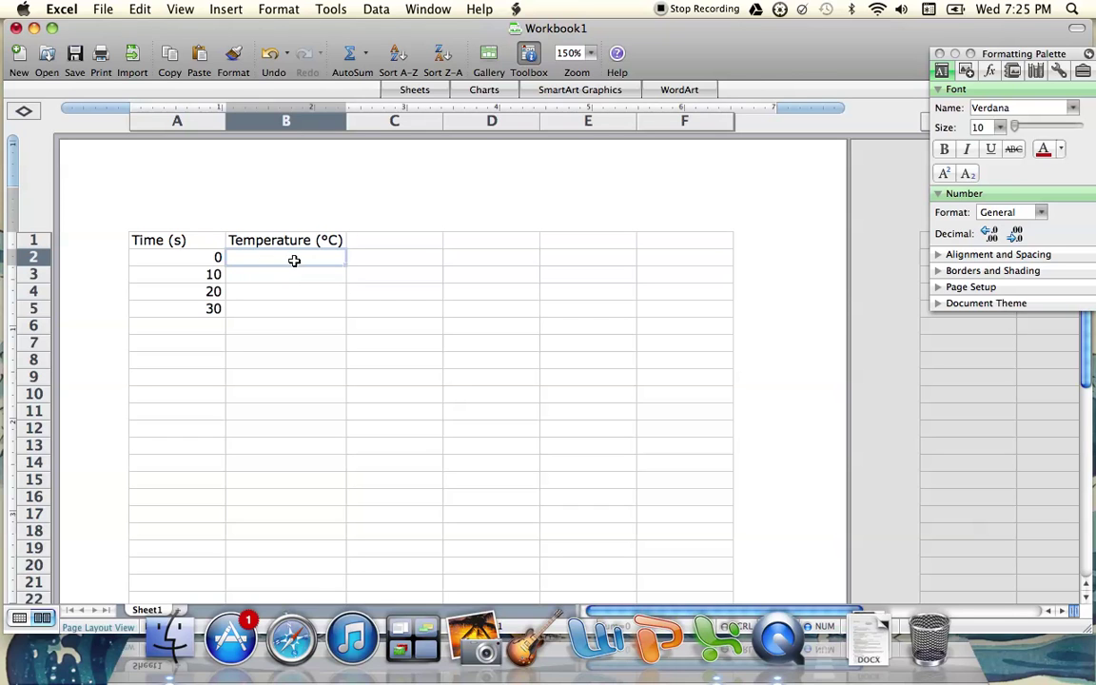
pyautogui.write('22')
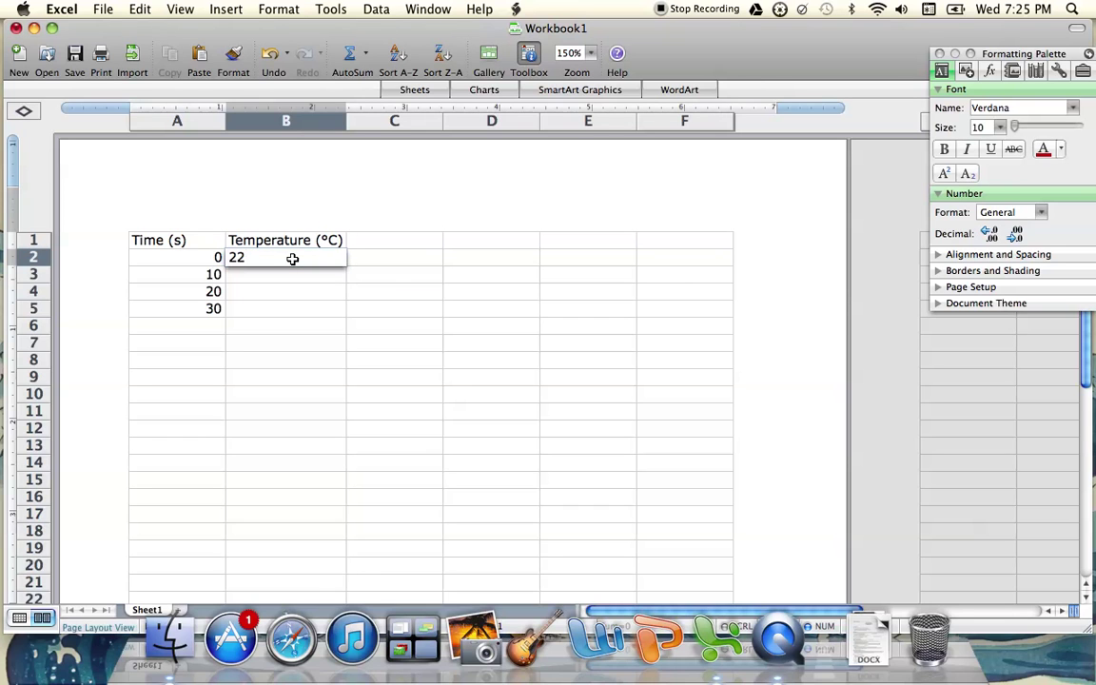
pyautogui.press('Return')
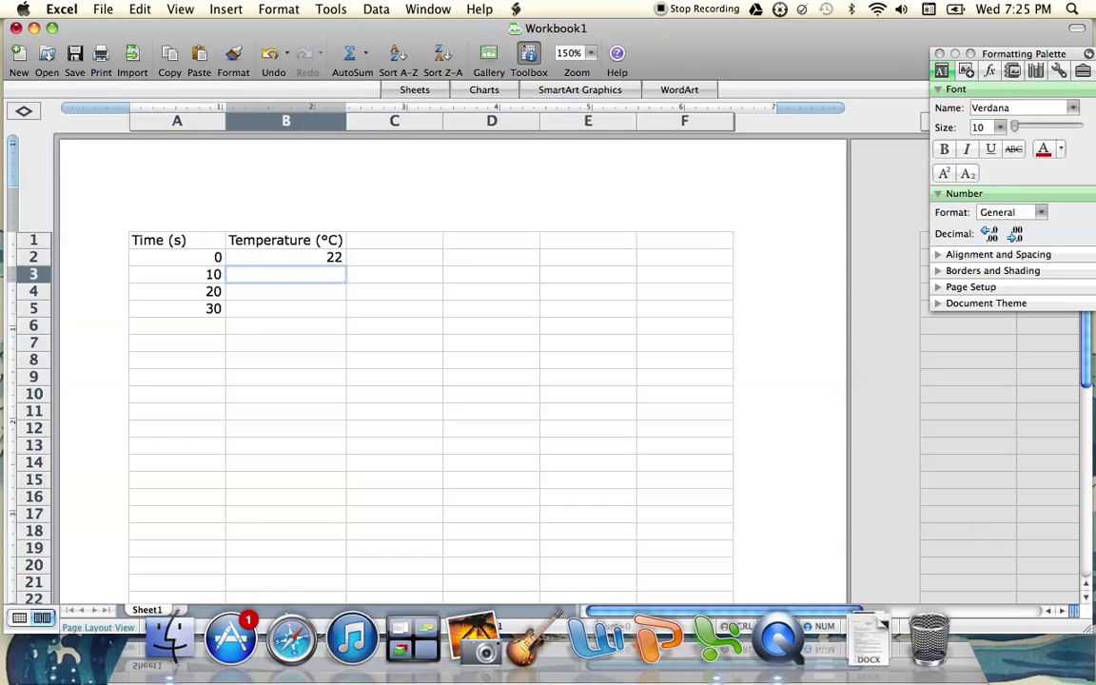
pyautogui.write('24.')
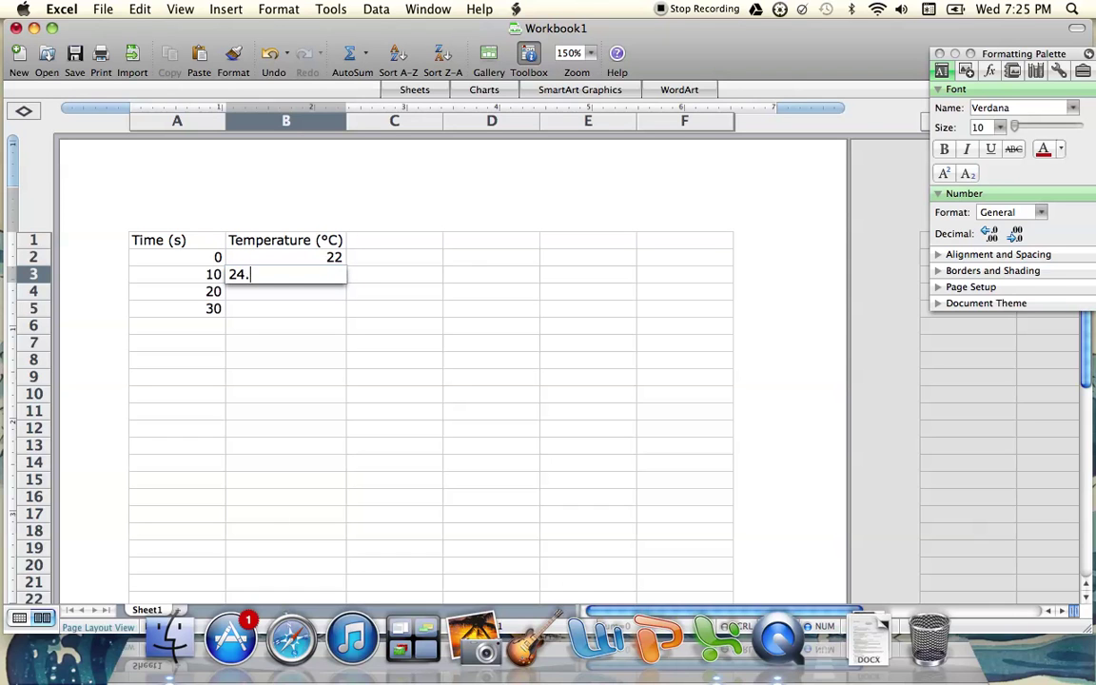
pyautogui.write('6')
pyautogui.press('Return')
pyautogui.write('26')
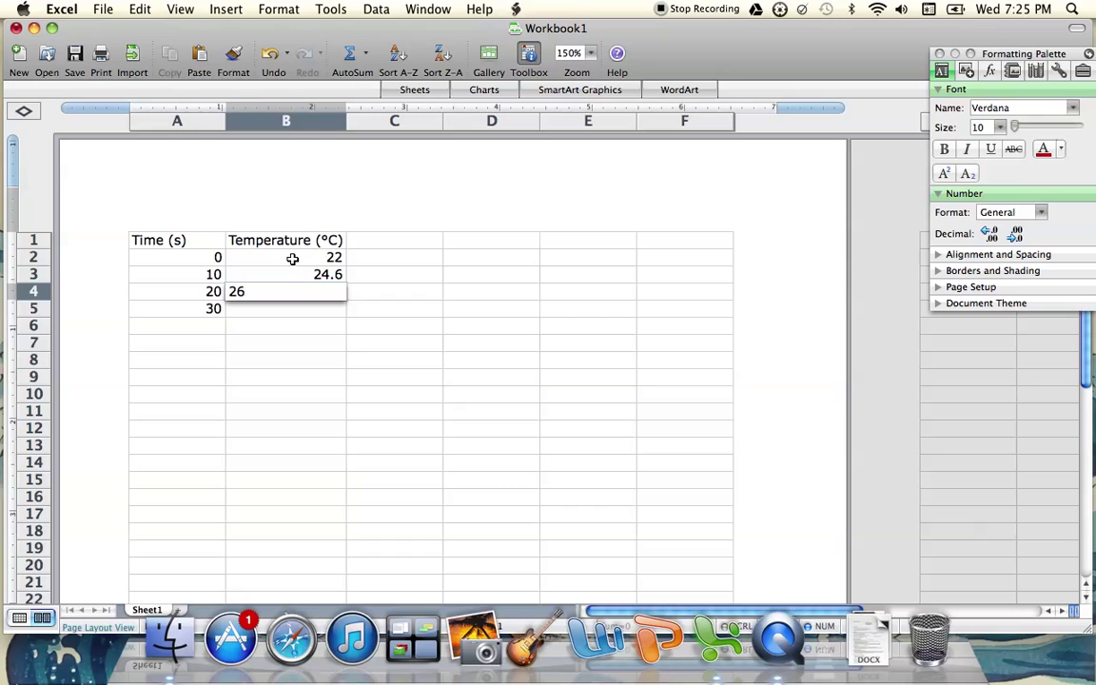
pyautogui.press('Return')
pyautogui.write('28')
pyautogui.press('Return')
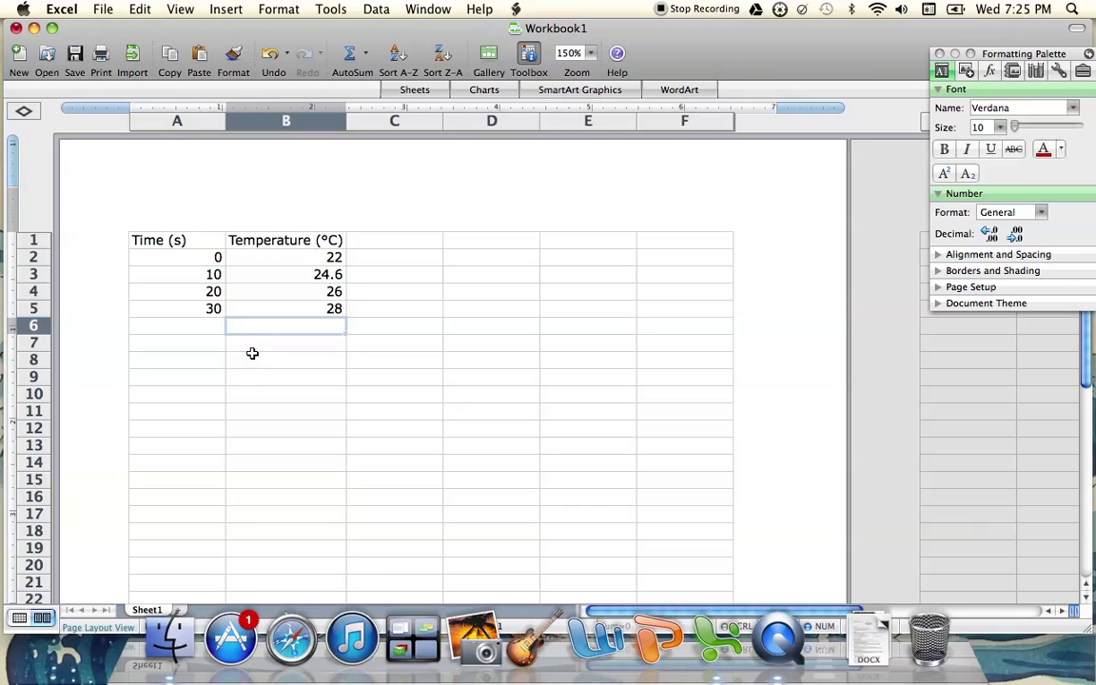
# - Insert an X Y scatter chart with straight lines and markers from the data in A1:B5, and close the chart gallery
pyautogui.moveTo(160, 244); pyautogui.dragTo(260, 308)
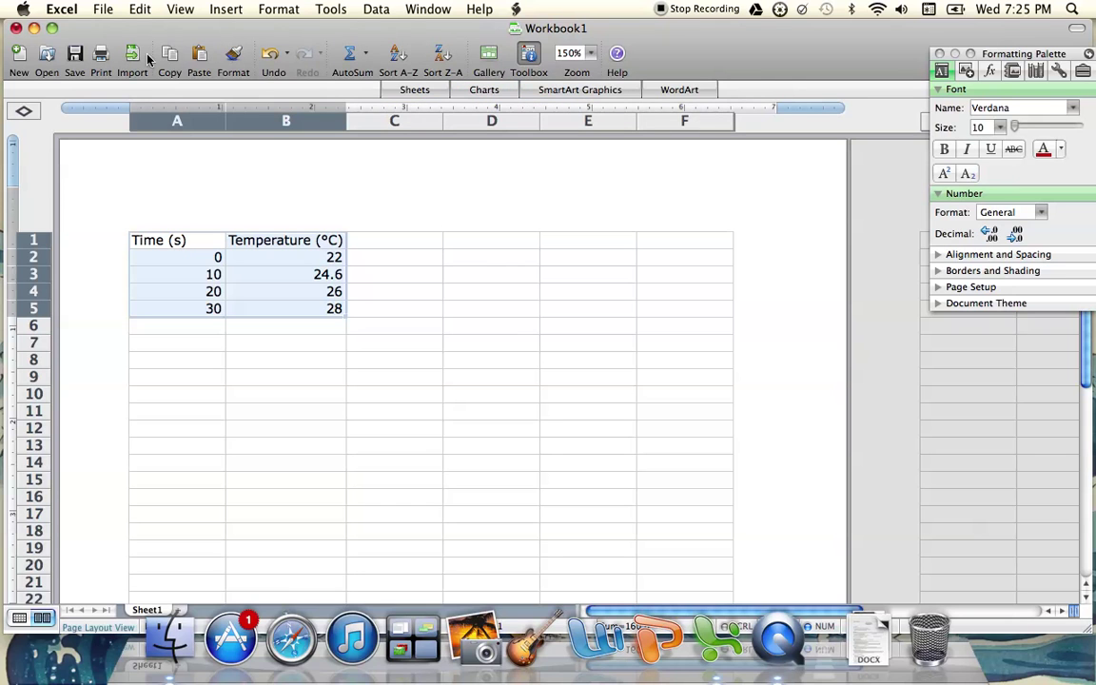
pyautogui.click(483, 92)
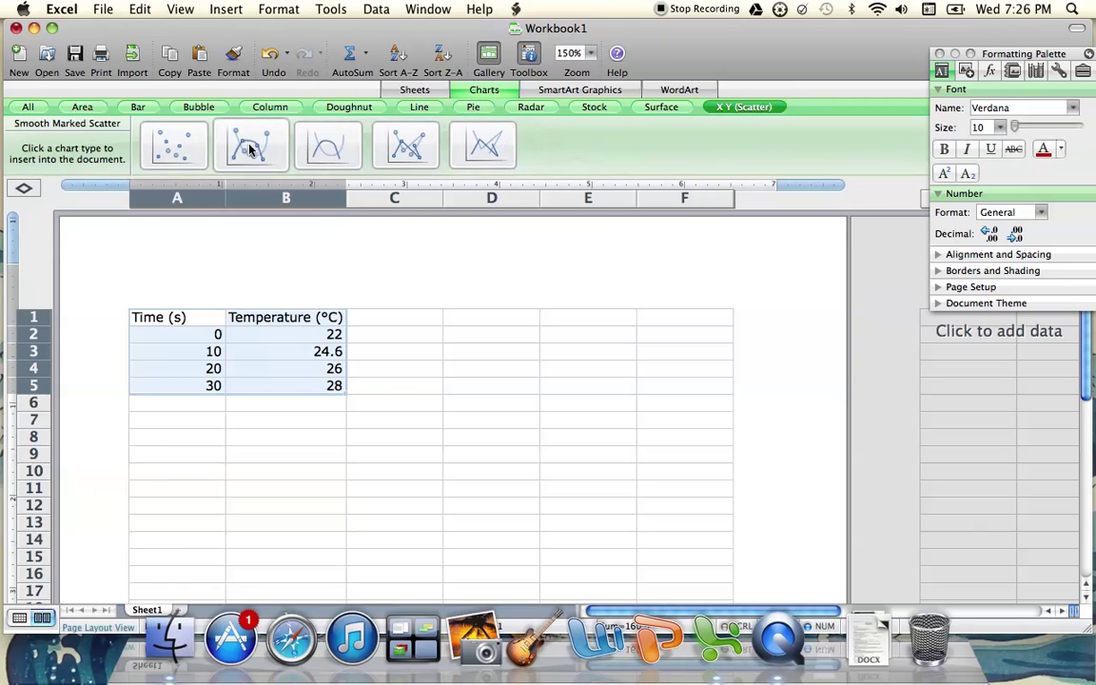
pyautogui.click(410, 150)
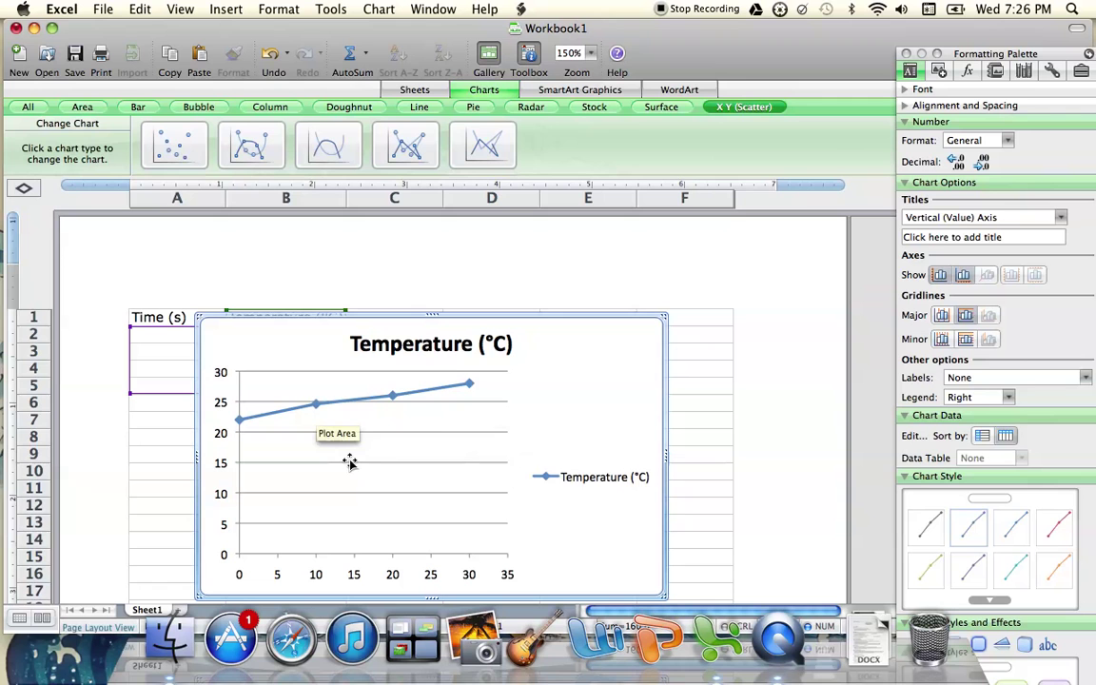
pyautogui.click(499, 91)
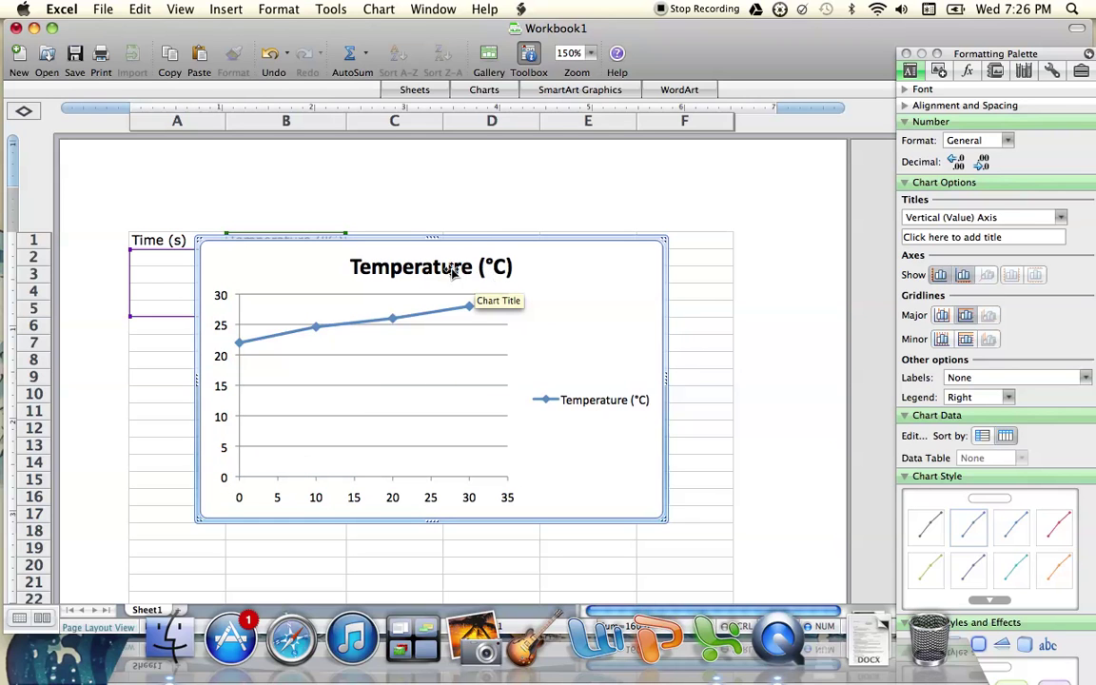
# - Extend the chart title to read "Temperature (°C) vs. Time"
pyautogui.click(512, 269)
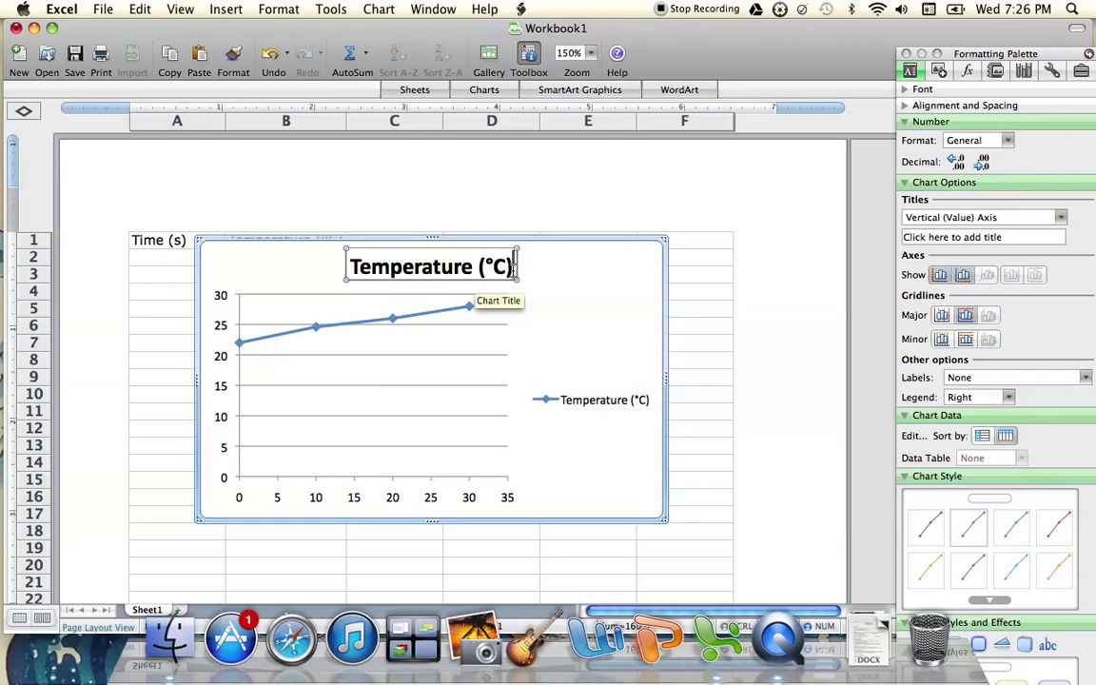
pyautogui.write('vs.')
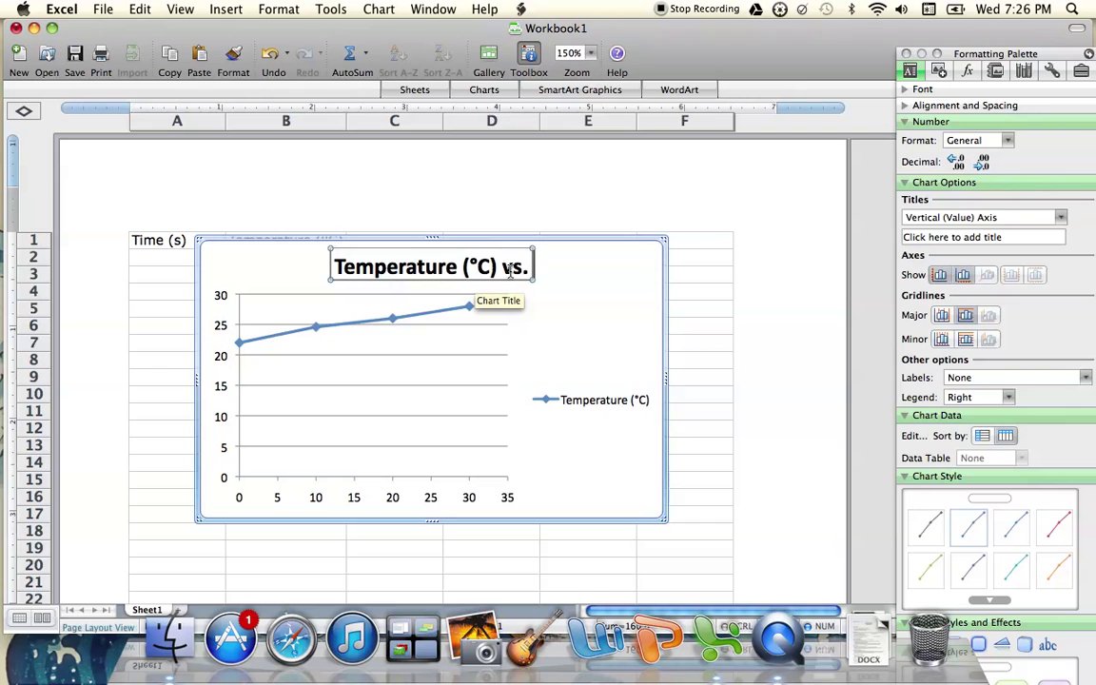
pyautogui.write(' Time')
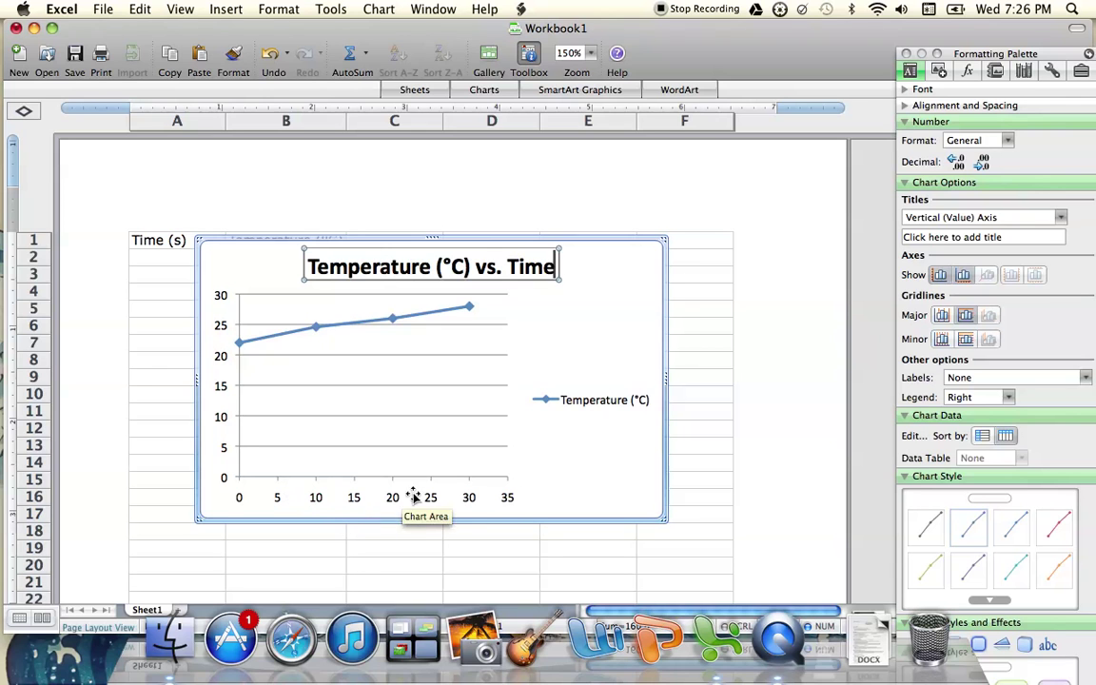
pyautogui.click(485, 500)
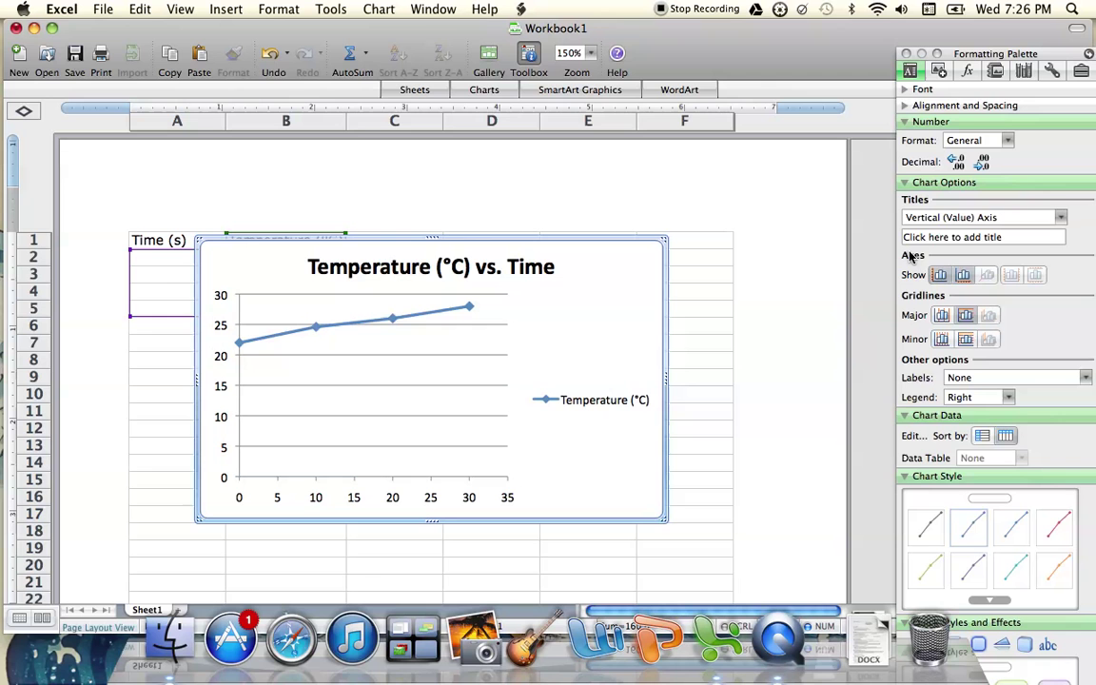
# - Add the title "Temperature (C)" to the chart's vertical value axis
pyautogui.moveTo(978, 59); pyautogui.dragTo(963, 40)
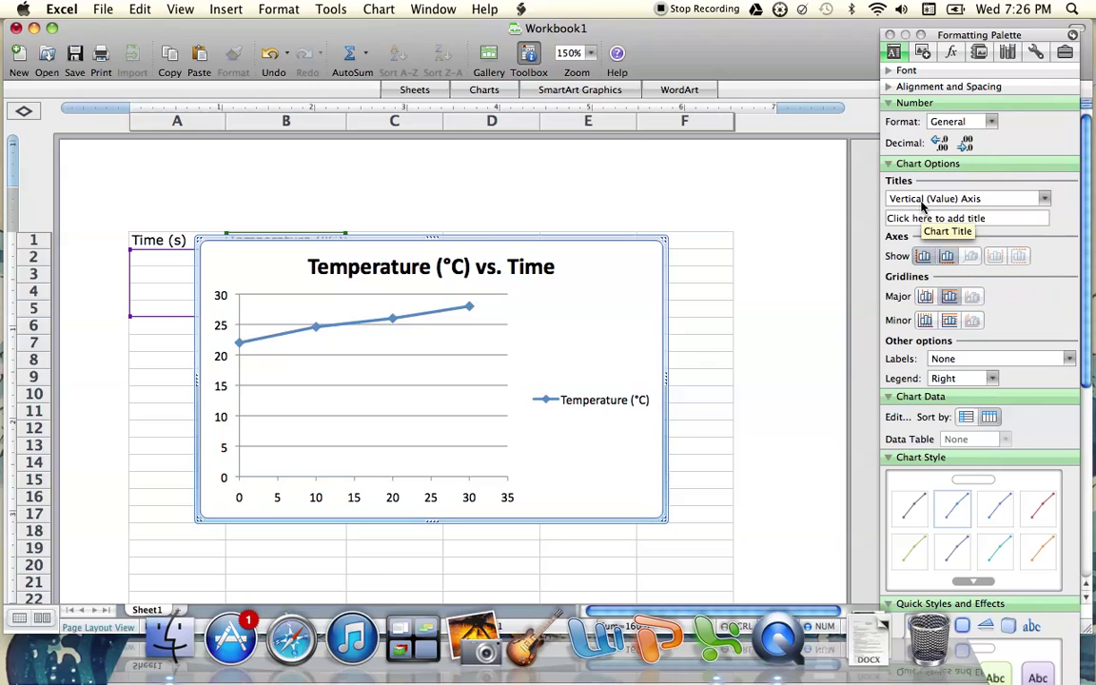
pyautogui.click(999, 198)
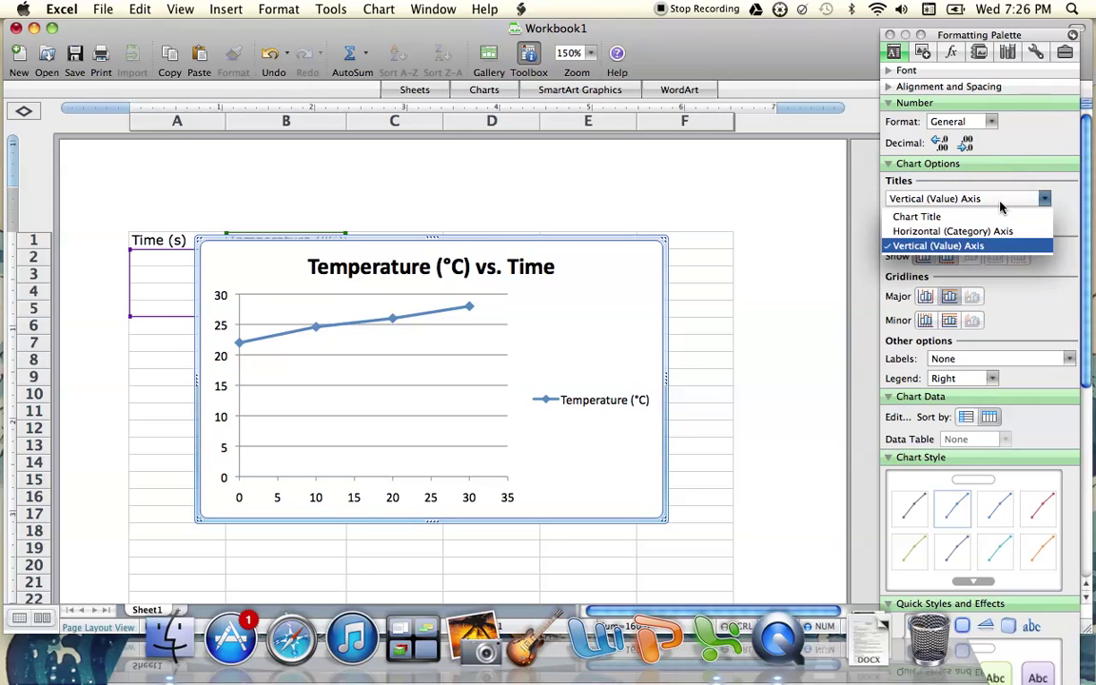
pyautogui.click(963, 245)
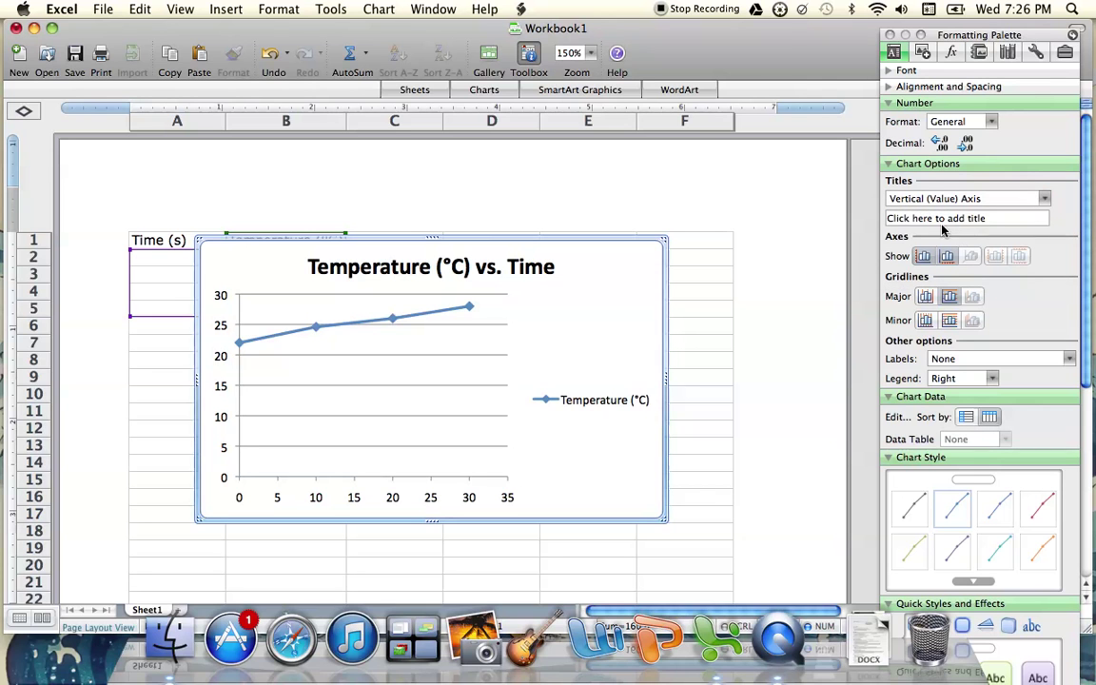
pyautogui.click(937, 219)
pyautogui.write('Temp')
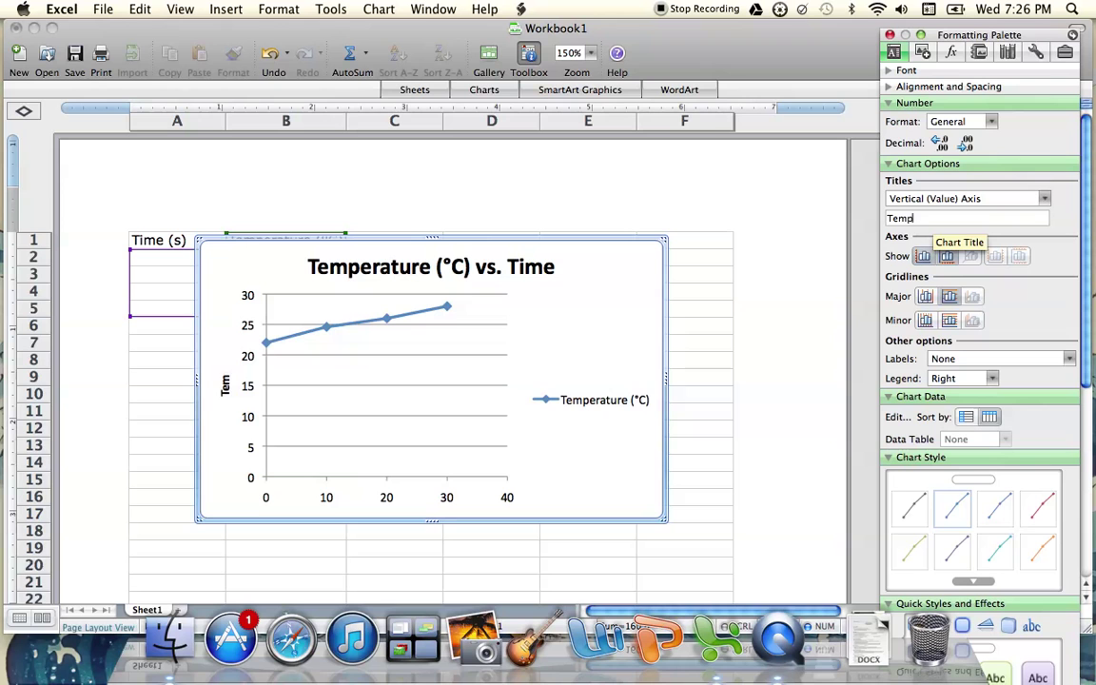
pyautogui.write('erature ')
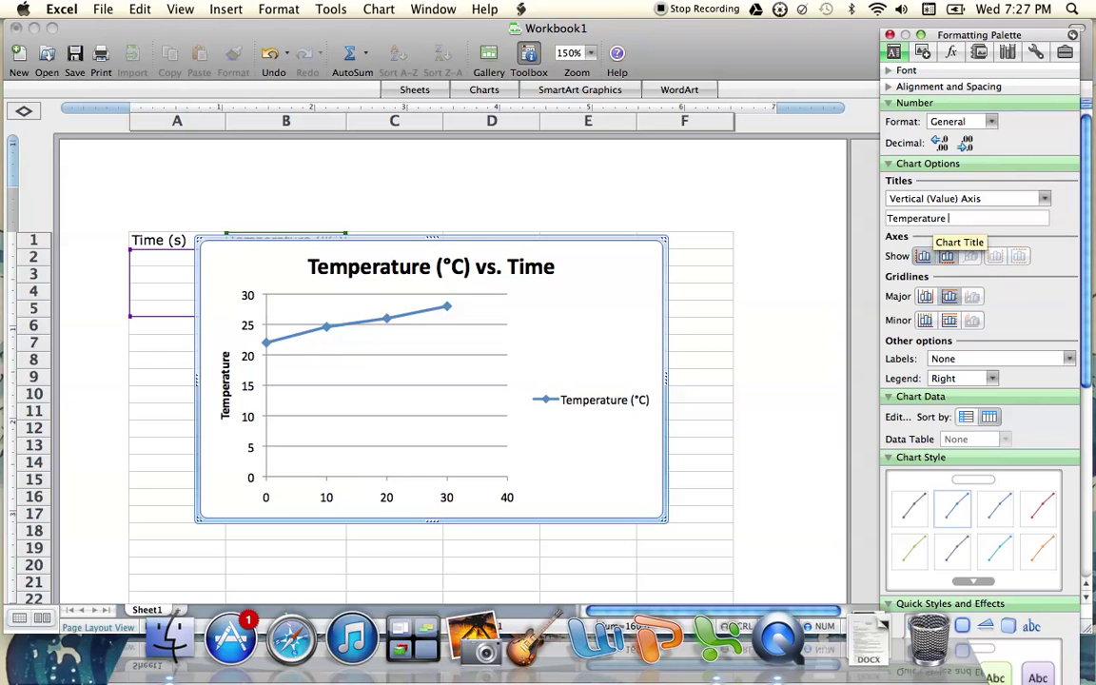
pyautogui.write('(C)')
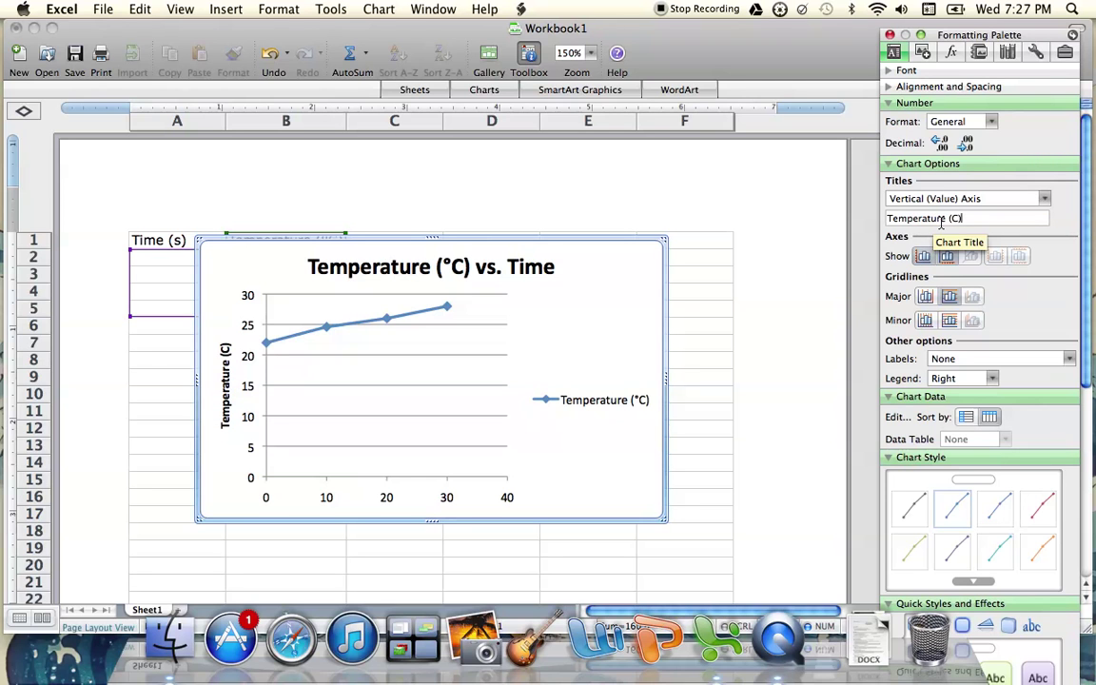
pyautogui.press('Return')
# - Add the title "Time (s)" to the chart's horizontal category axis
pyautogui.click(1044, 198)
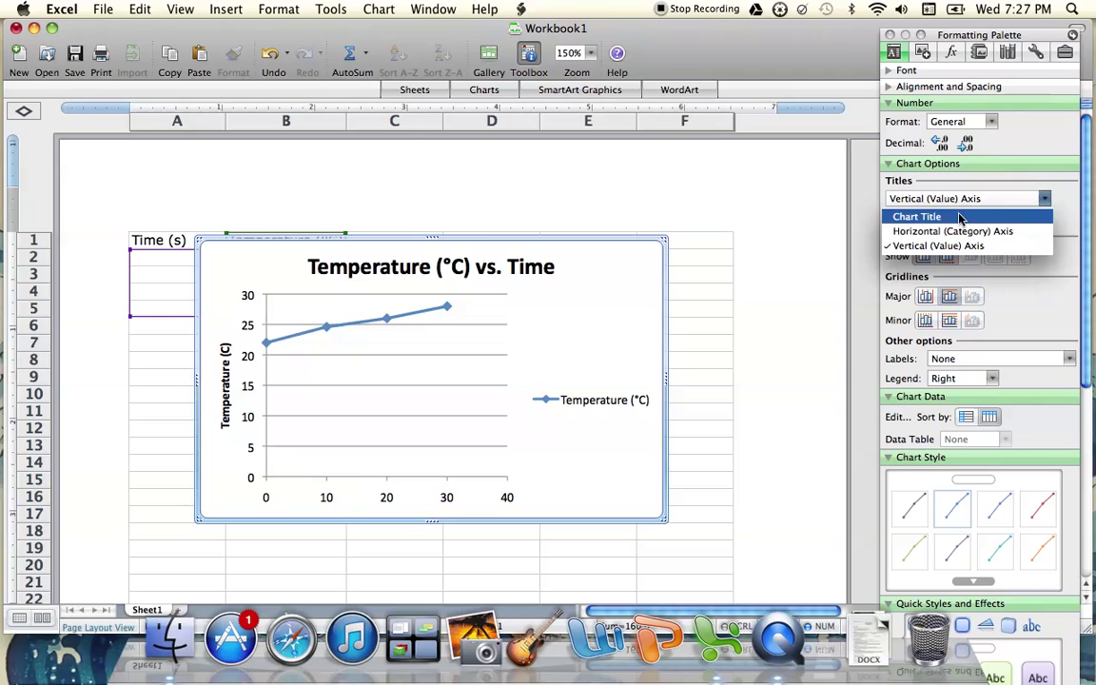
pyautogui.click(952, 231)
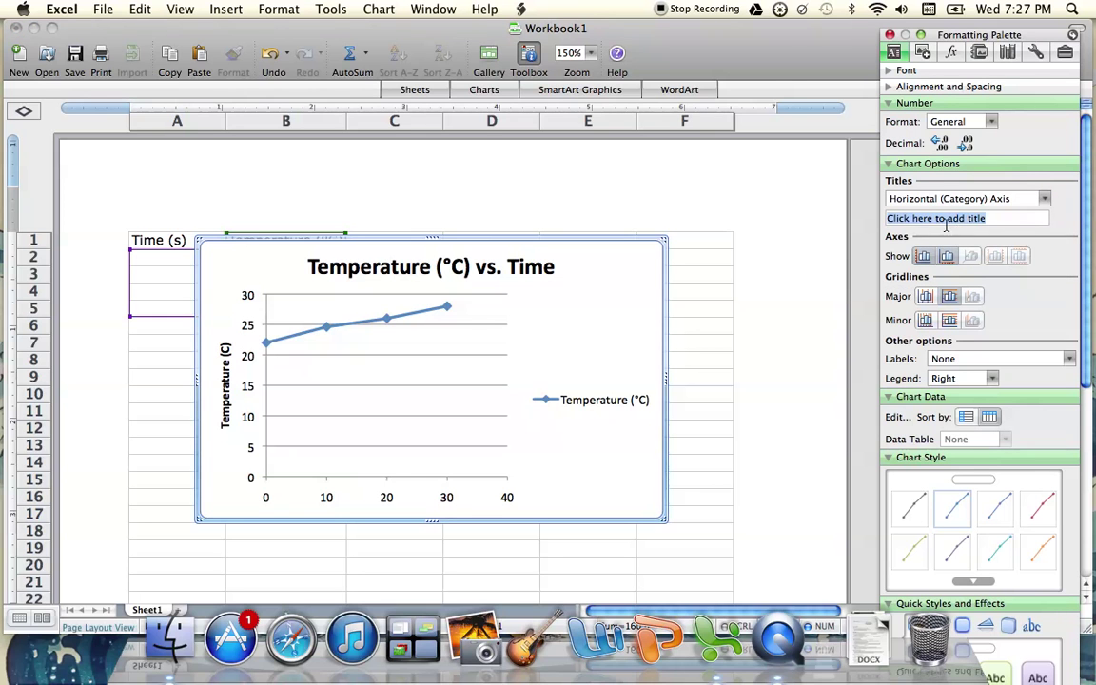
pyautogui.write('Time (s)')
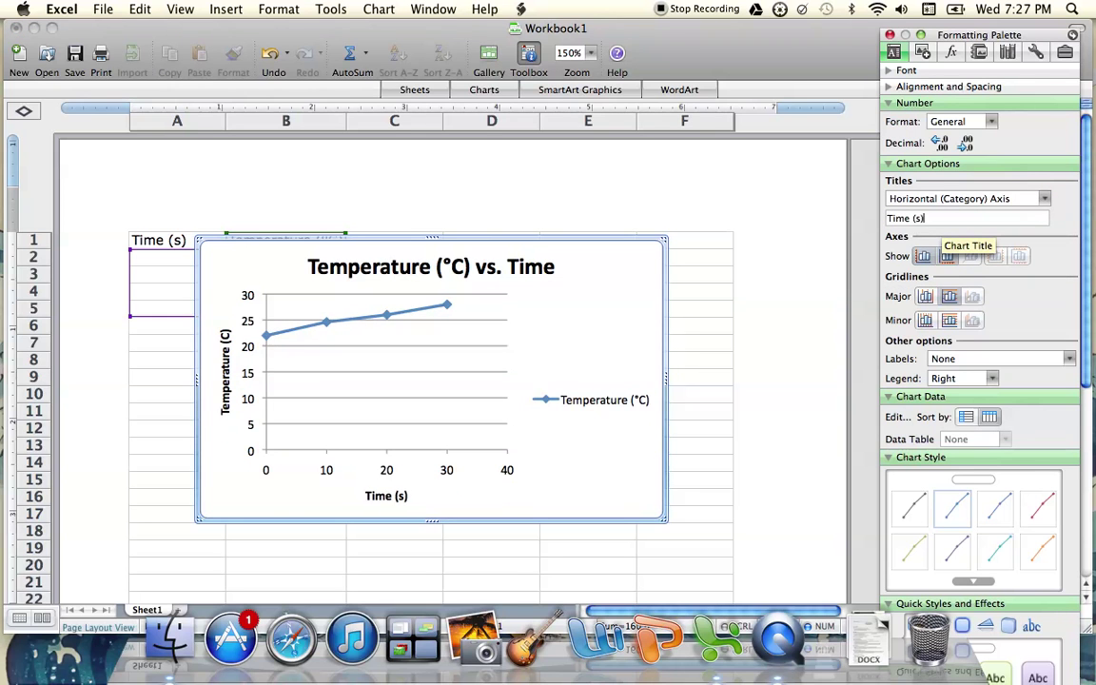
pyautogui.press('Return')
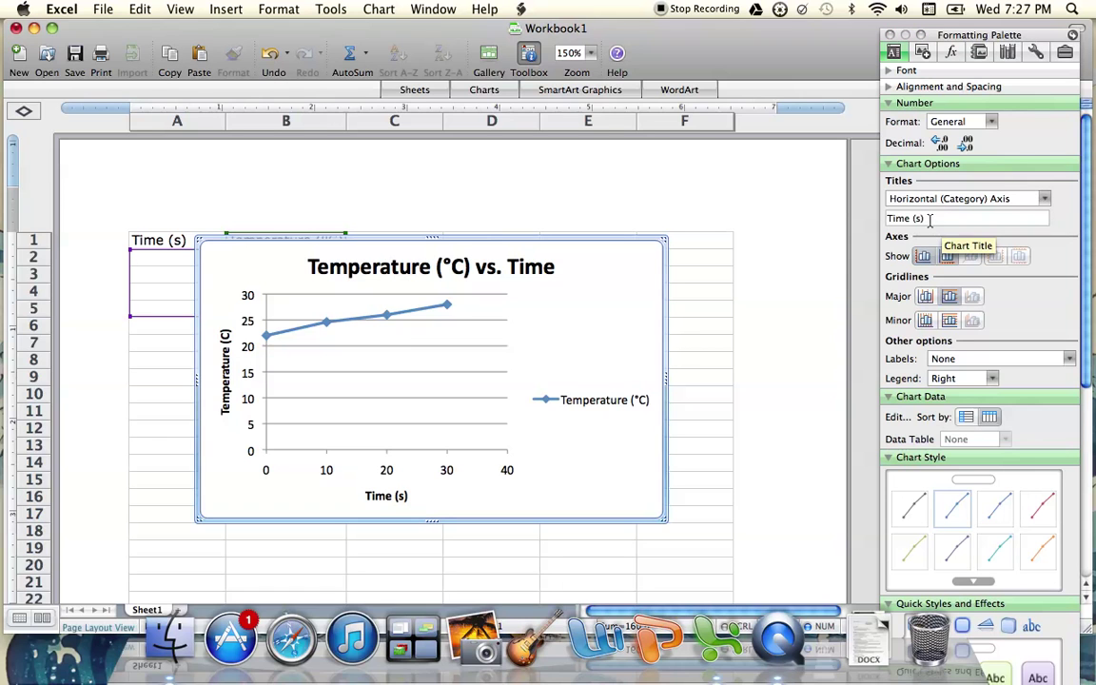